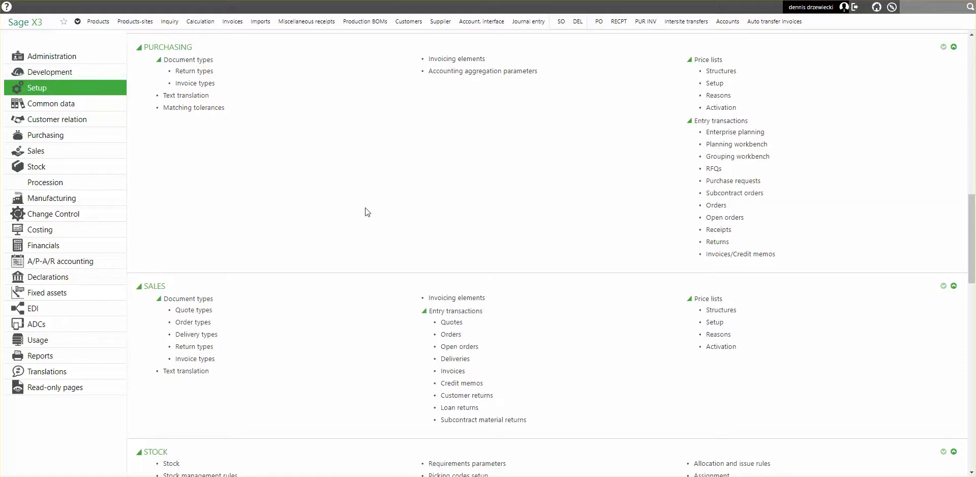
Open the purchasing Invoicing elements setup from the PURCHASING section of the Setup page.
scroll(367, 212, down, 5)
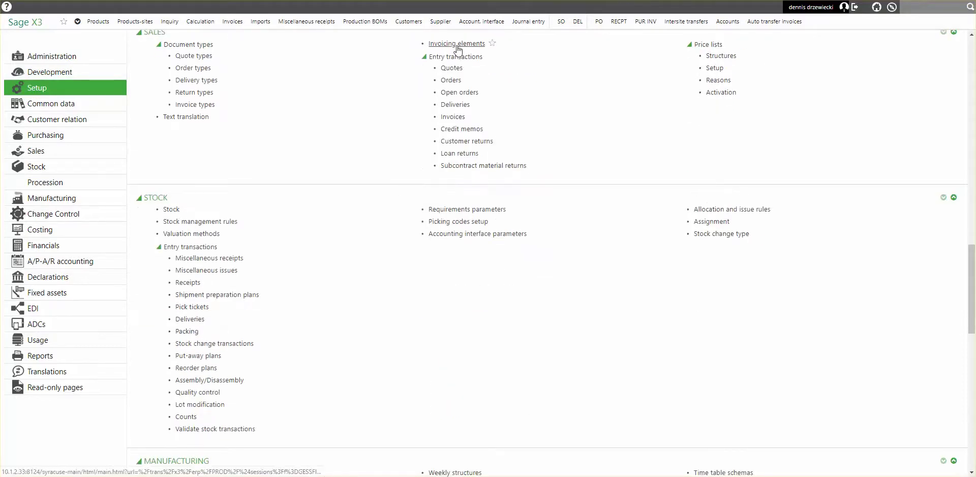
scroll(366, 188, up, 4)
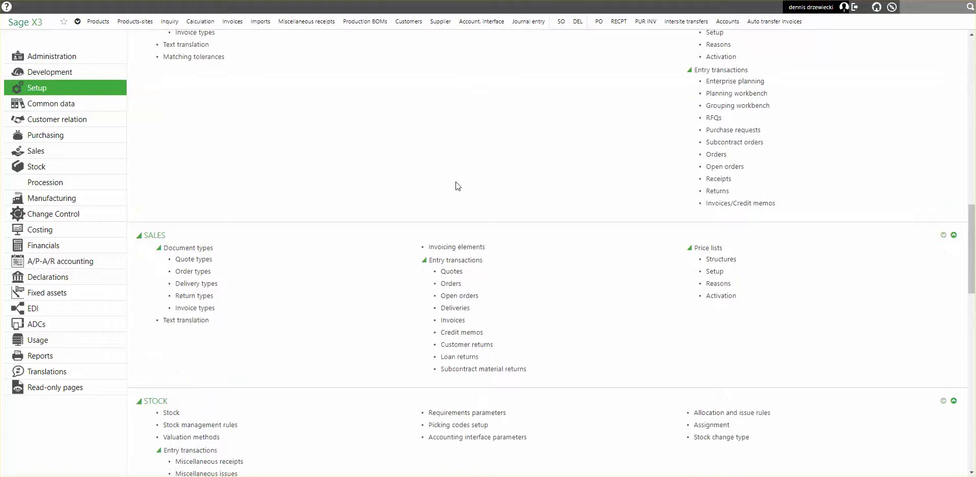
scroll(457, 186, up, 3)
click(446, 159)
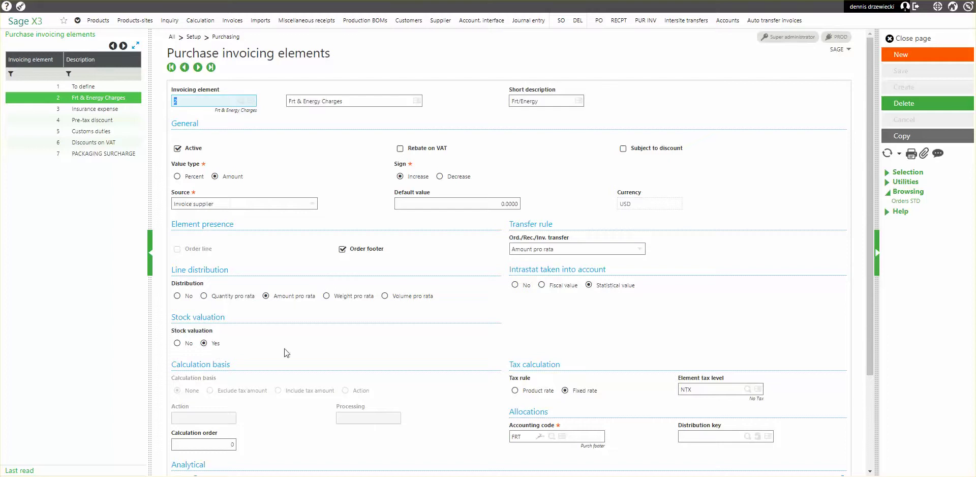
Review element 2 Frt & Energy Charges: Fixed rate tax rule, NTX tax level, FRT accounting code.
scroll(299, 350, down, 2)
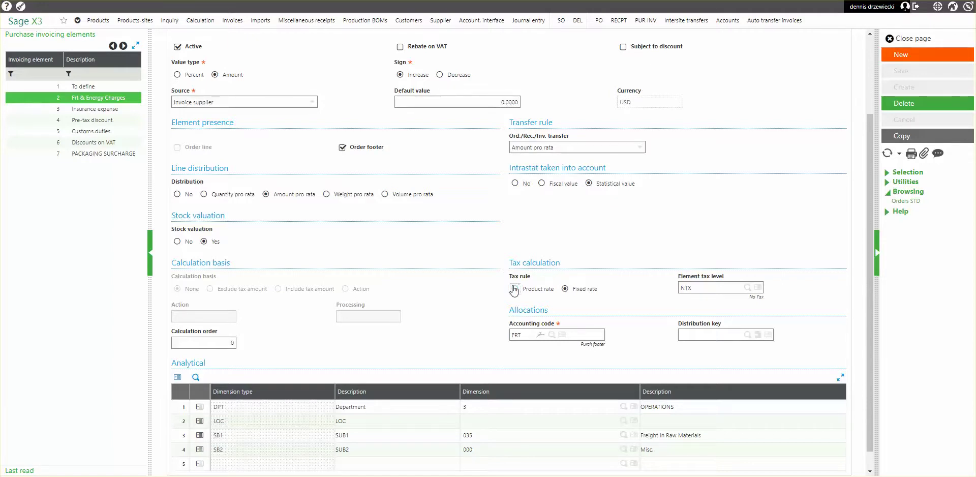
click(564, 288)
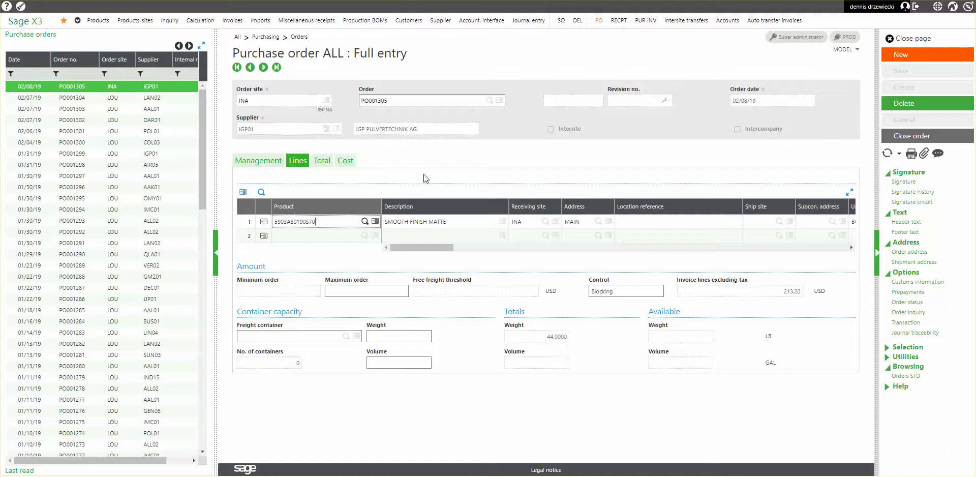
Check PO001305's Management, Lines, Total and Cost tabs: 140.00 freight, 353.20 purchase cost.
click(272, 159)
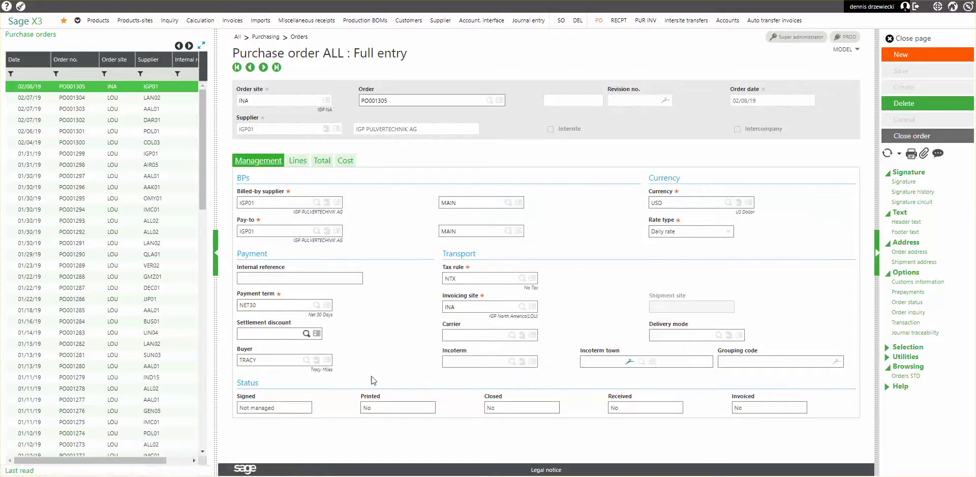
click(297, 161)
click(321, 162)
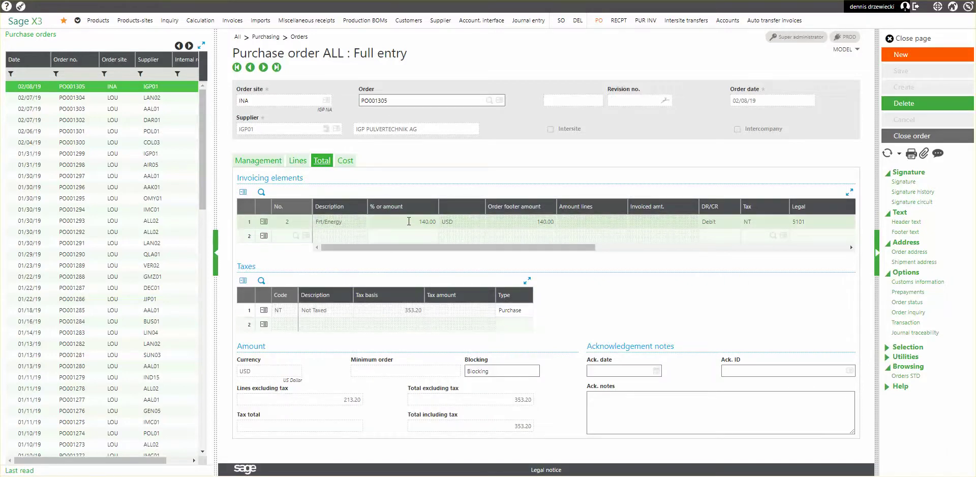
click(345, 161)
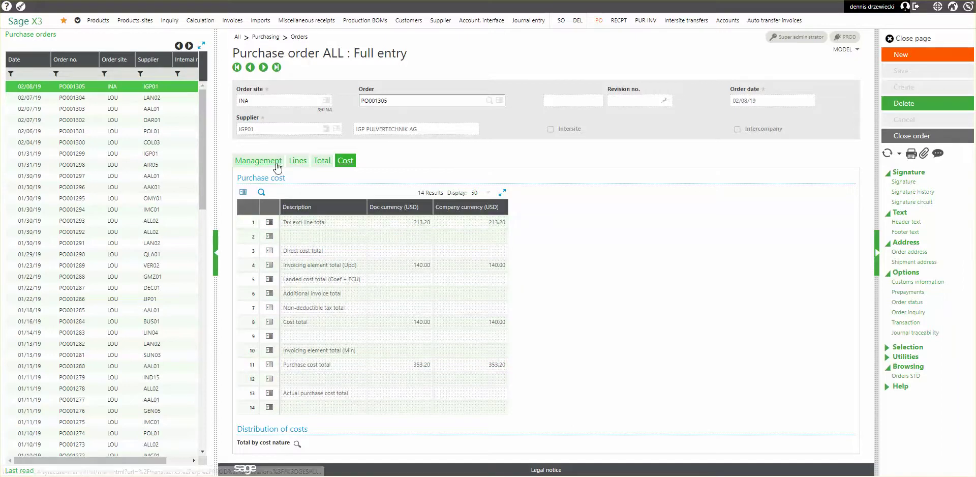
click(296, 161)
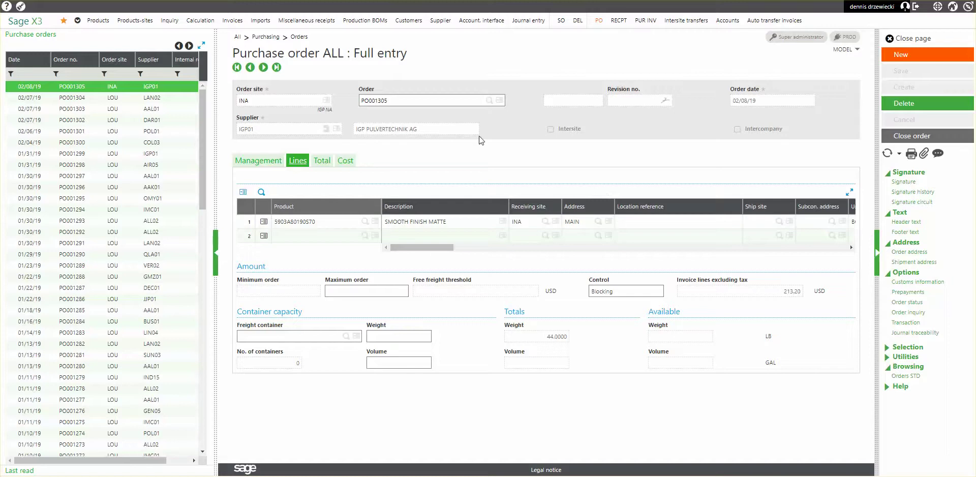
Step back through purchase orders PO001304 to PO001297 from Aalborz Chemical LLC.
click(262, 161)
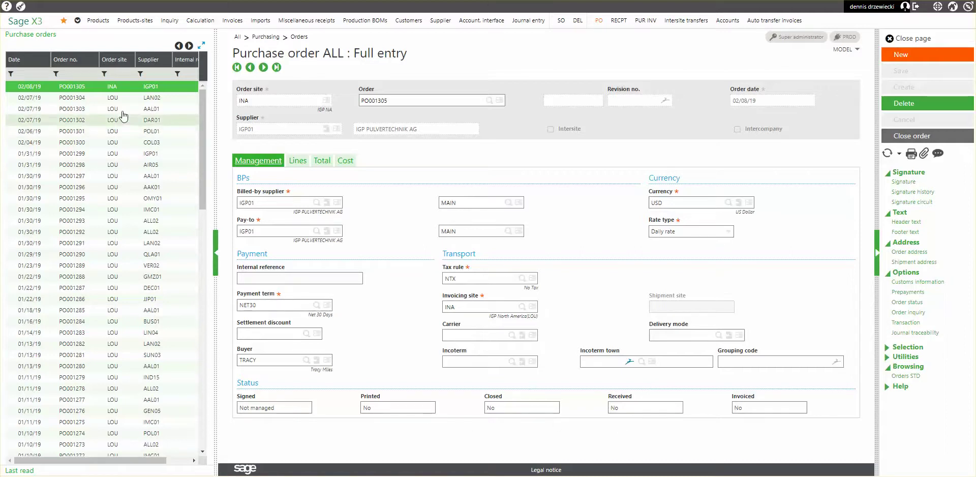
click(115, 99)
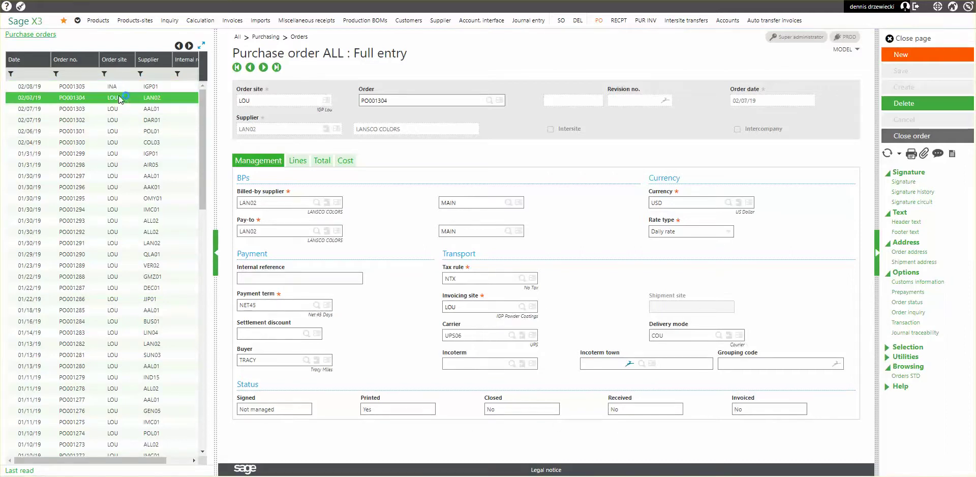
click(114, 121)
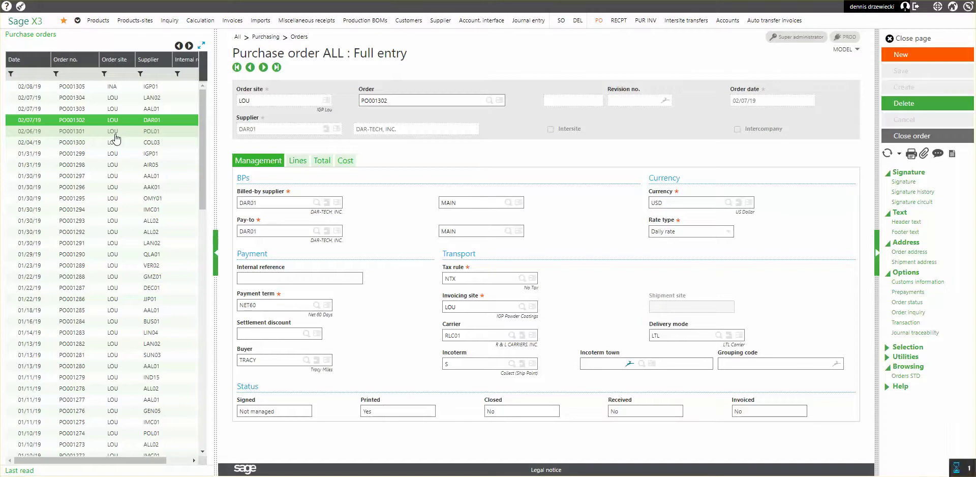
click(115, 132)
click(117, 144)
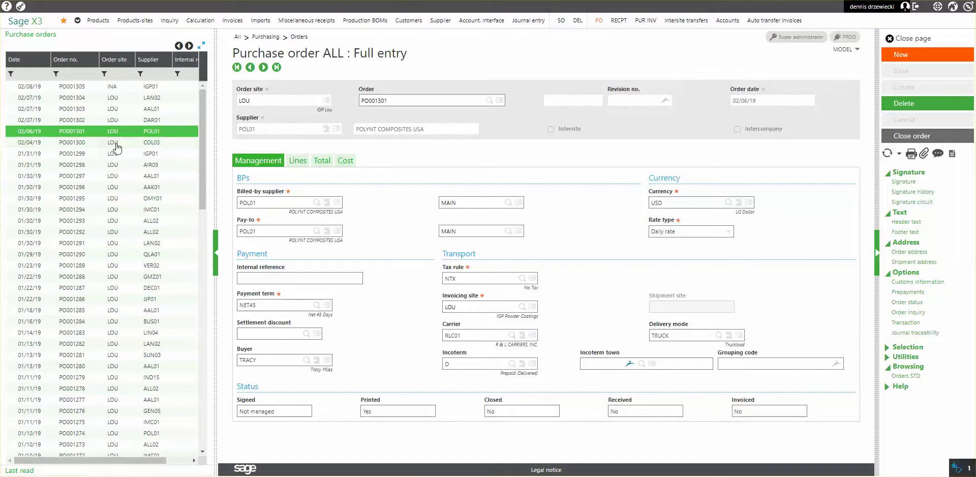
click(119, 156)
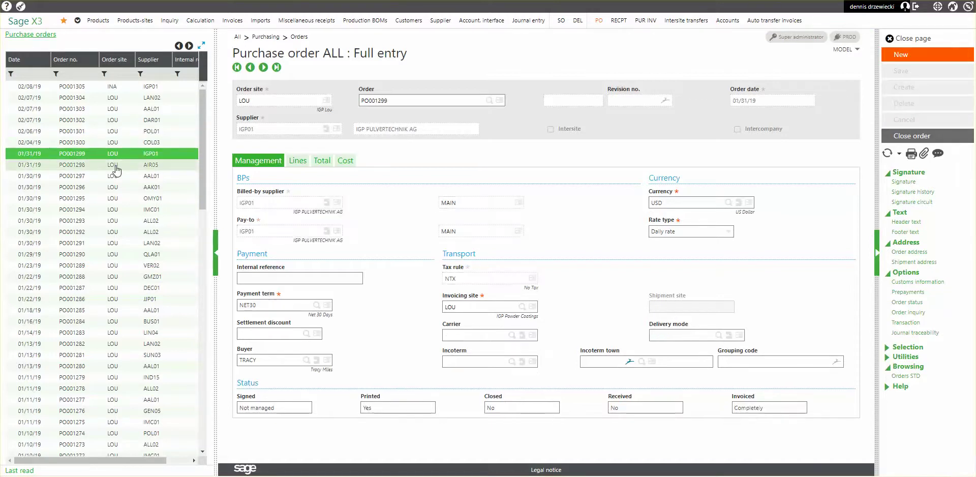
click(117, 165)
click(115, 176)
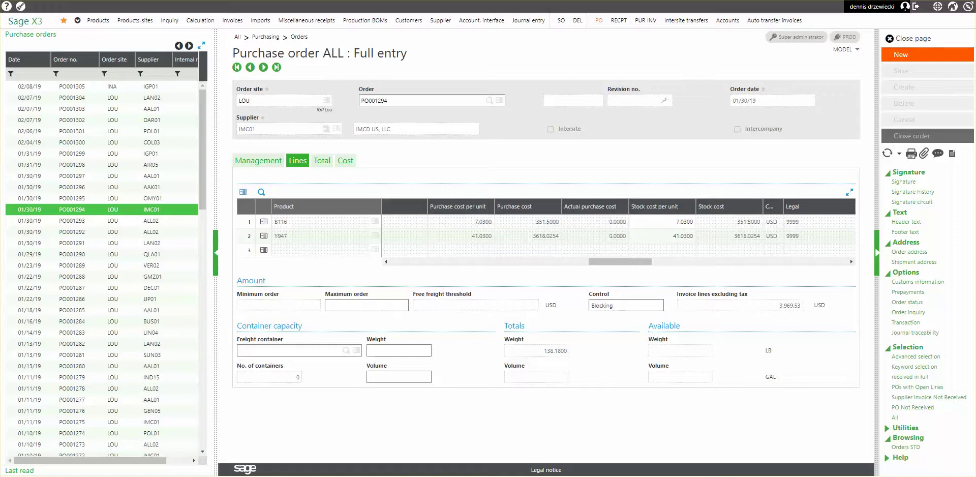
On PO001294, confirm the B116 and Y947 lines and totals carry no freight or invoicing elements.
click(374, 220)
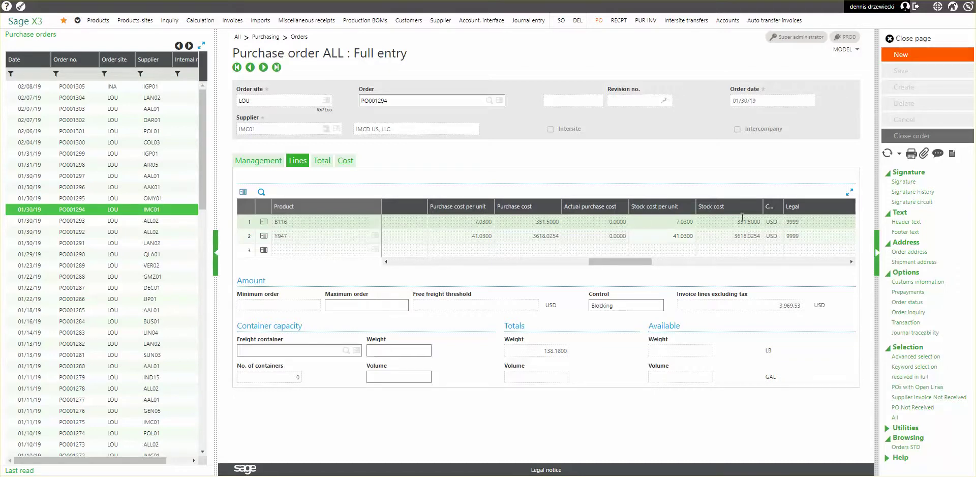
click(323, 161)
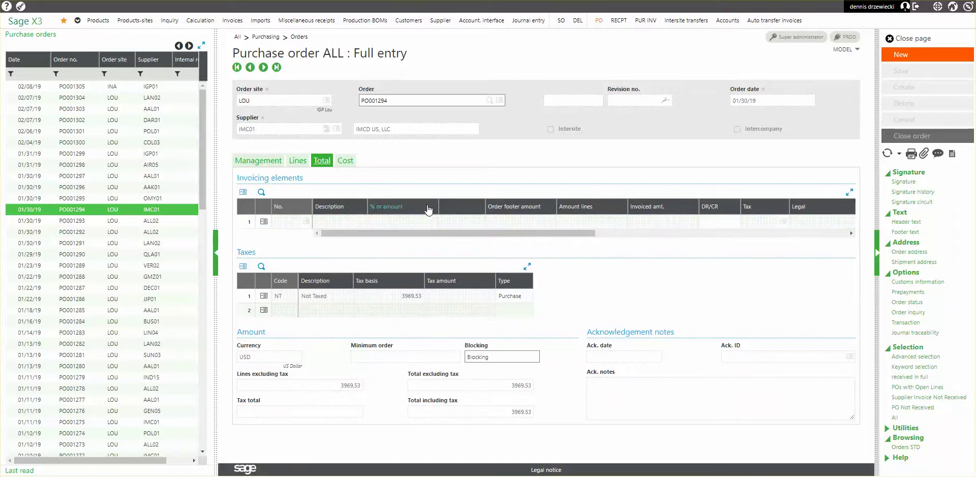
click(298, 160)
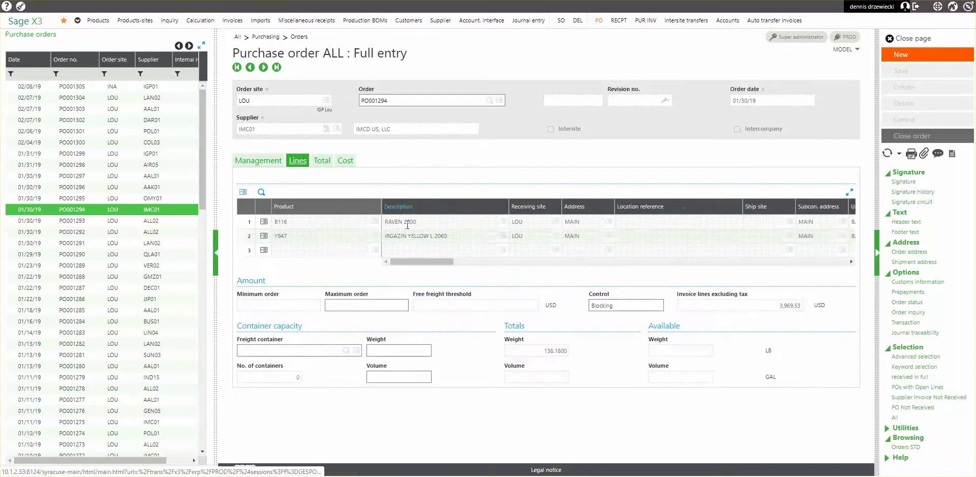
drag(410, 258, 537, 255)
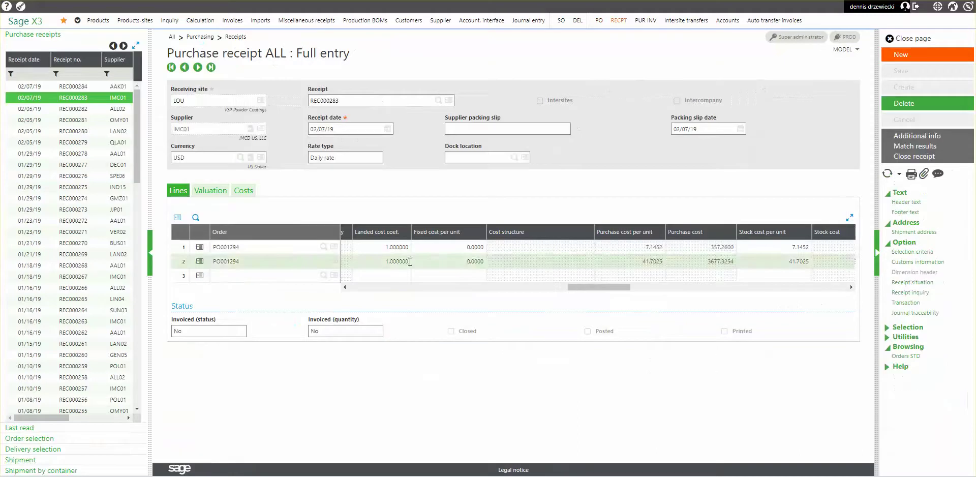
click(244, 191)
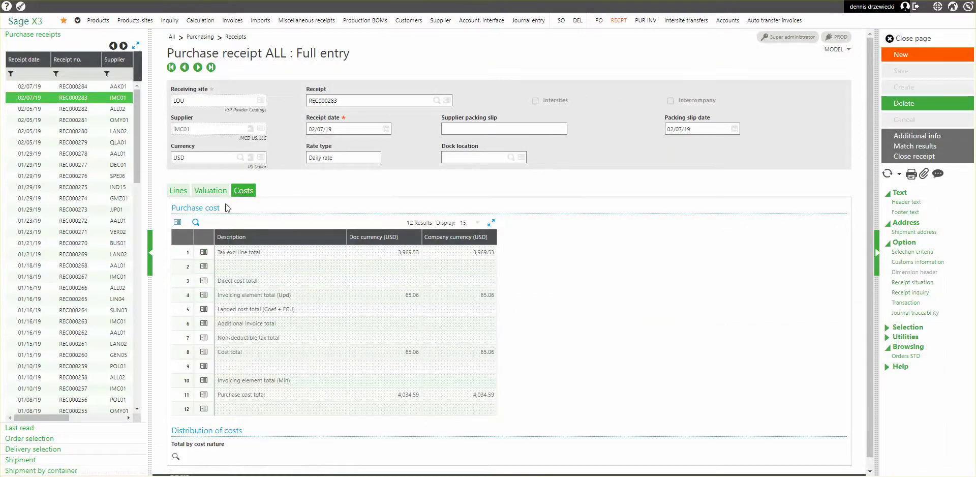
click(210, 190)
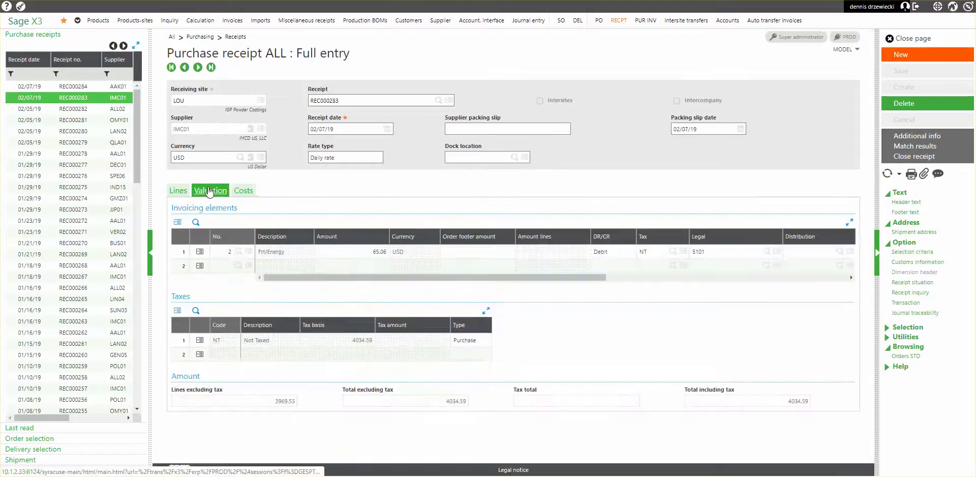
click(183, 195)
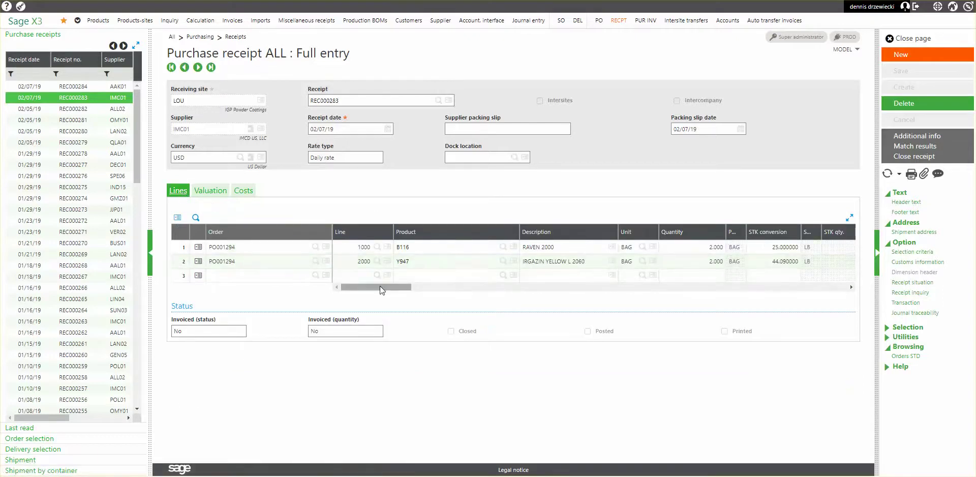
drag(385, 287, 576, 305)
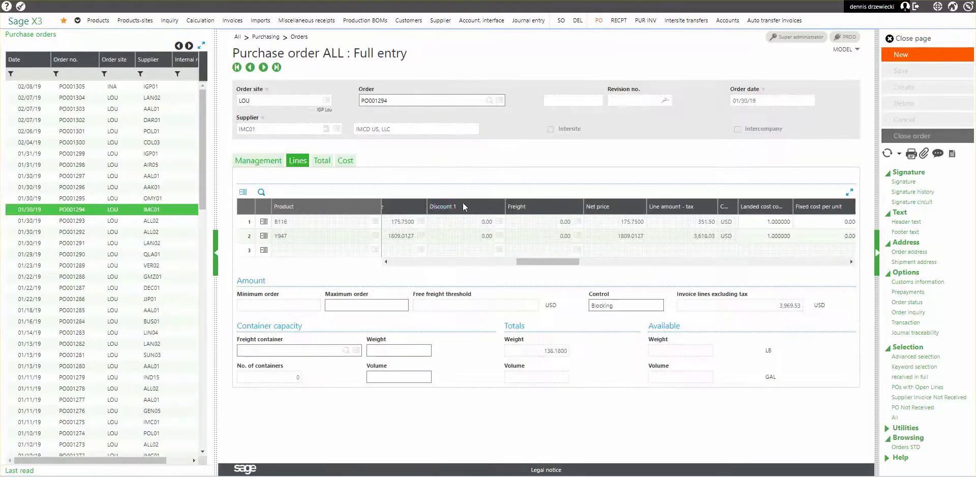
click(677, 220)
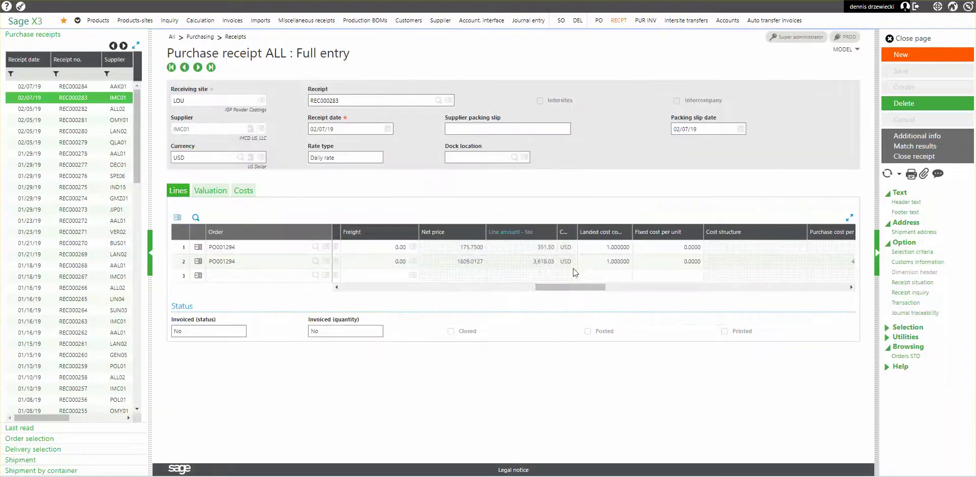
drag(580, 287, 627, 287)
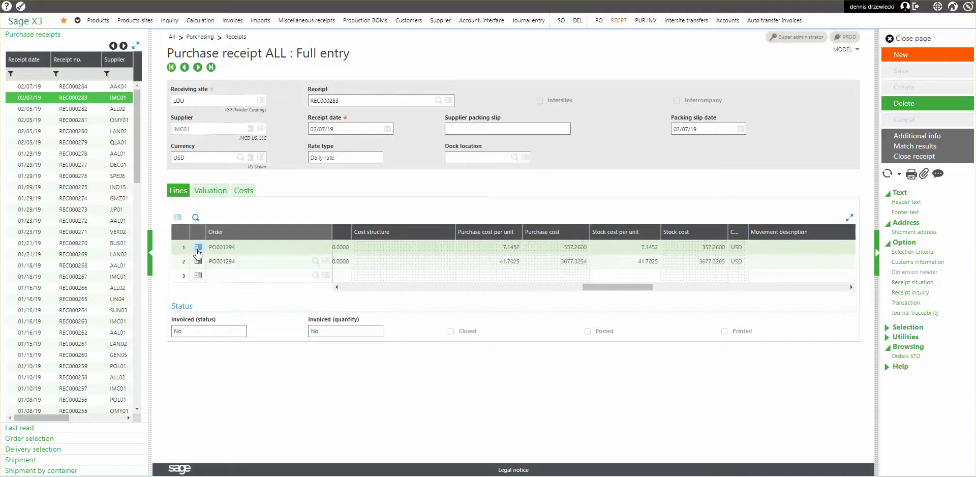
click(198, 248)
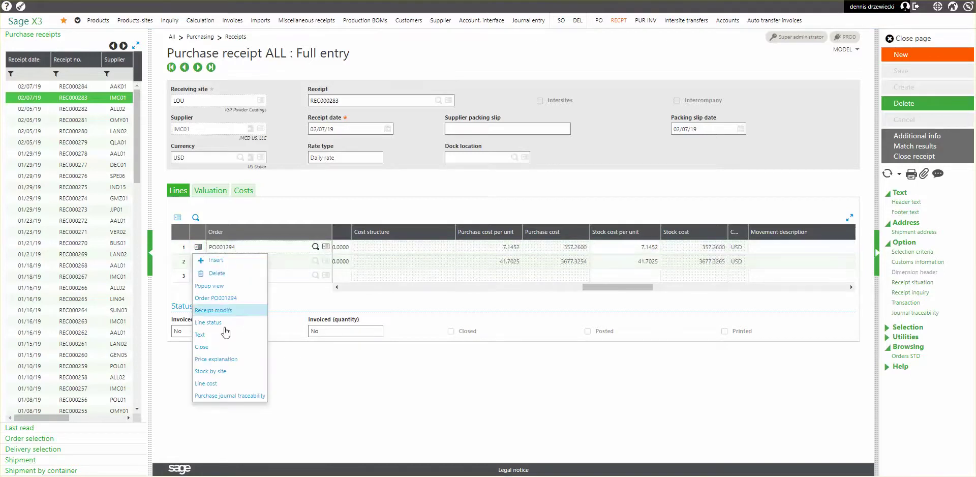
click(206, 383)
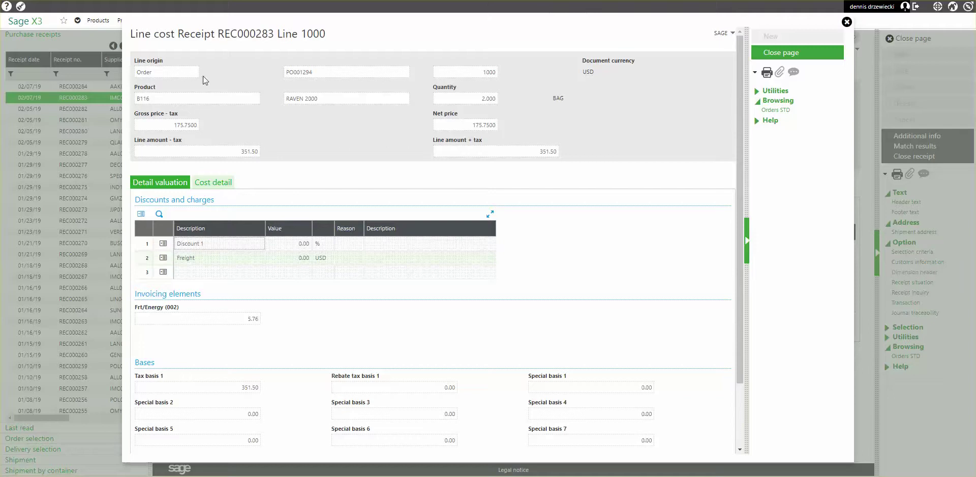
click(178, 124)
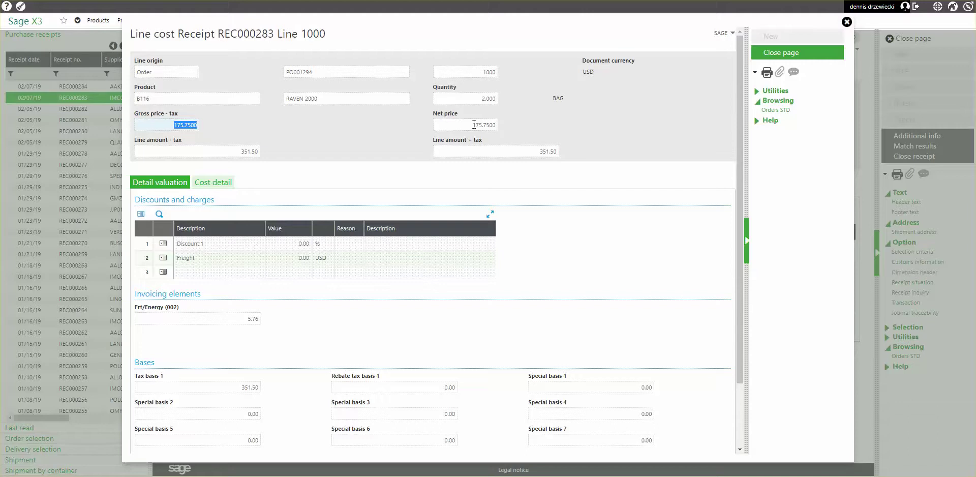
click(241, 151)
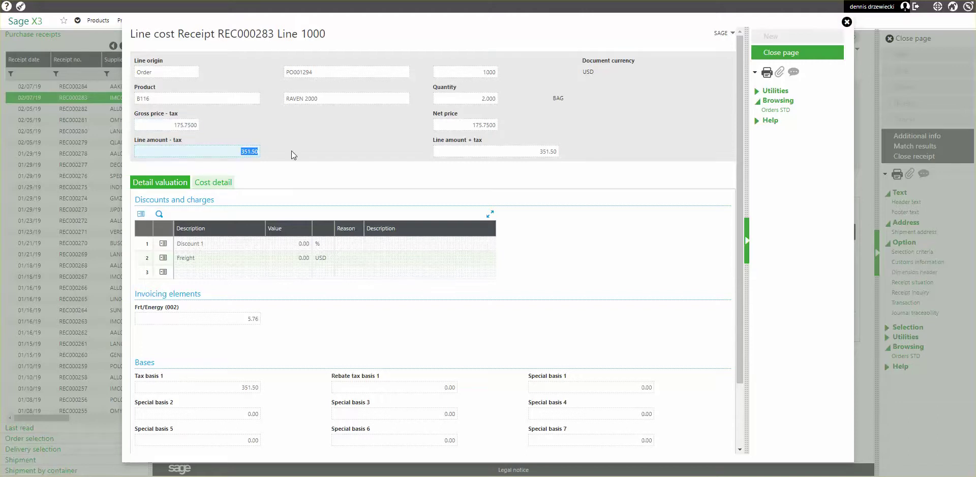
click(250, 318)
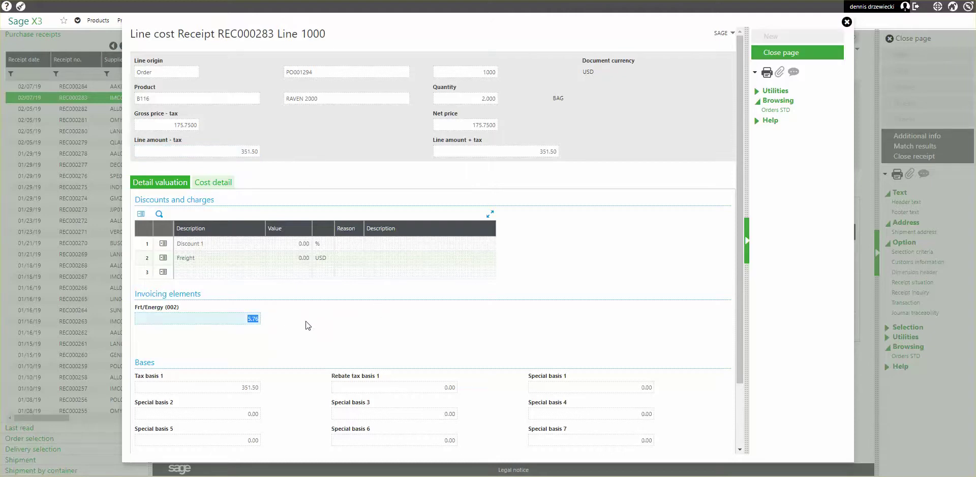
click(226, 189)
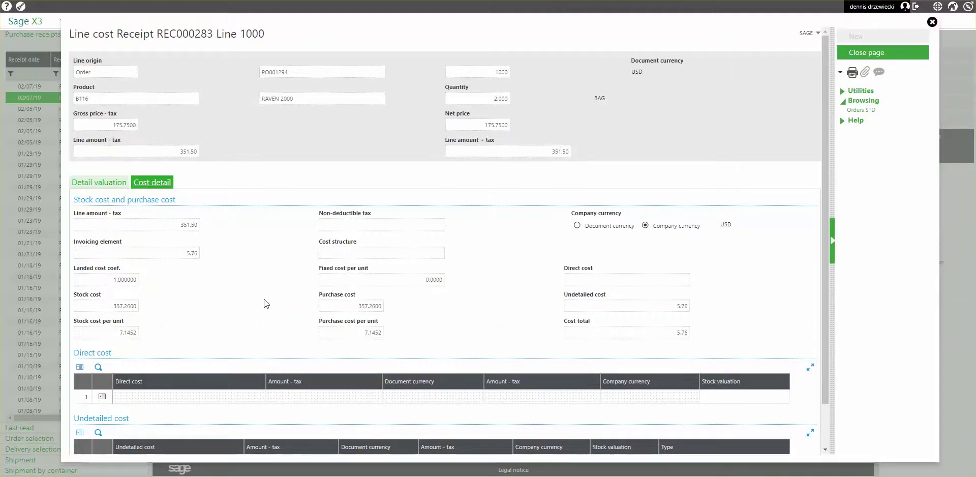
click(666, 306)
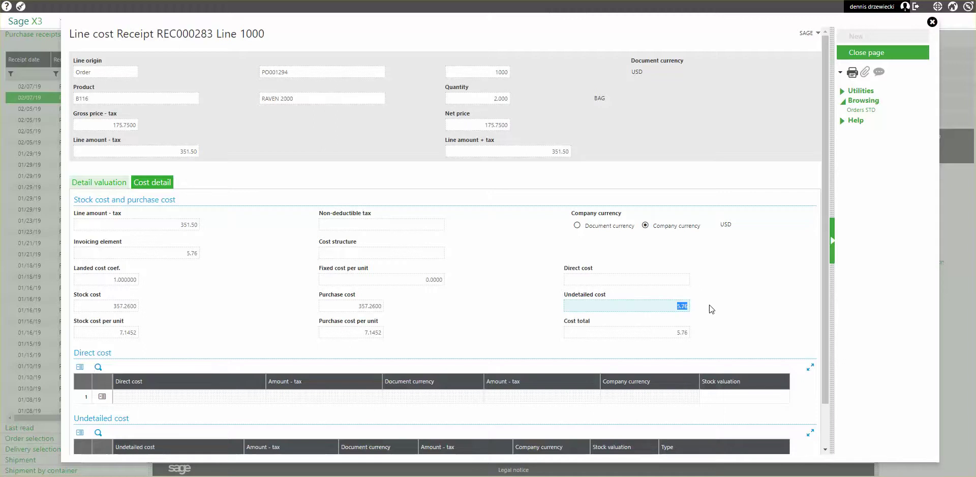
click(849, 57)
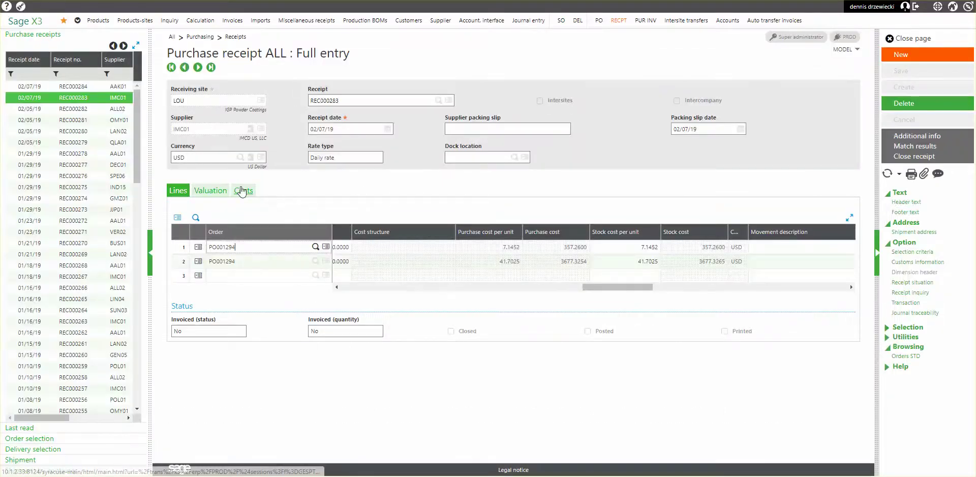
click(223, 192)
click(245, 191)
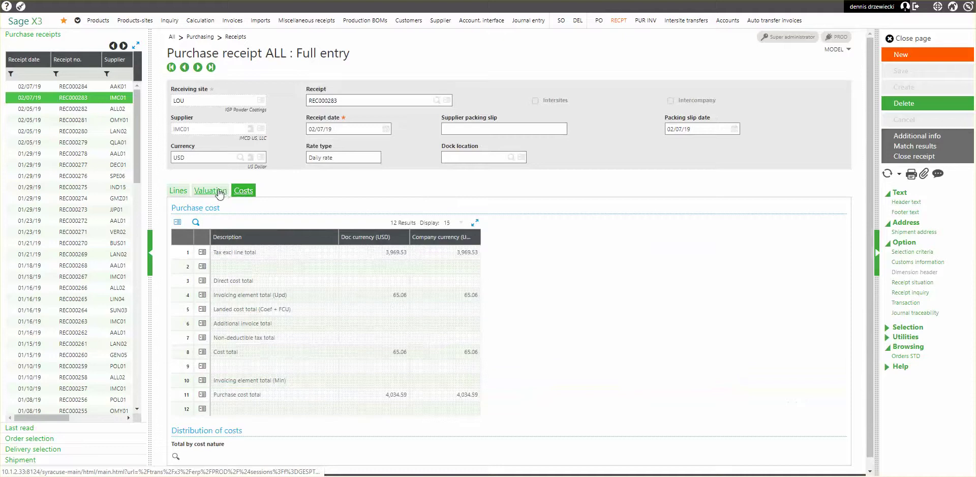
click(220, 191)
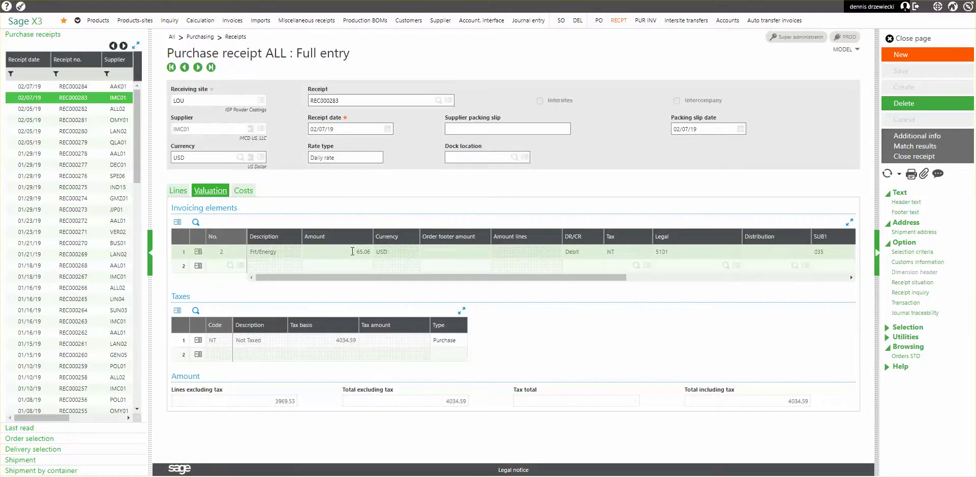
click(178, 191)
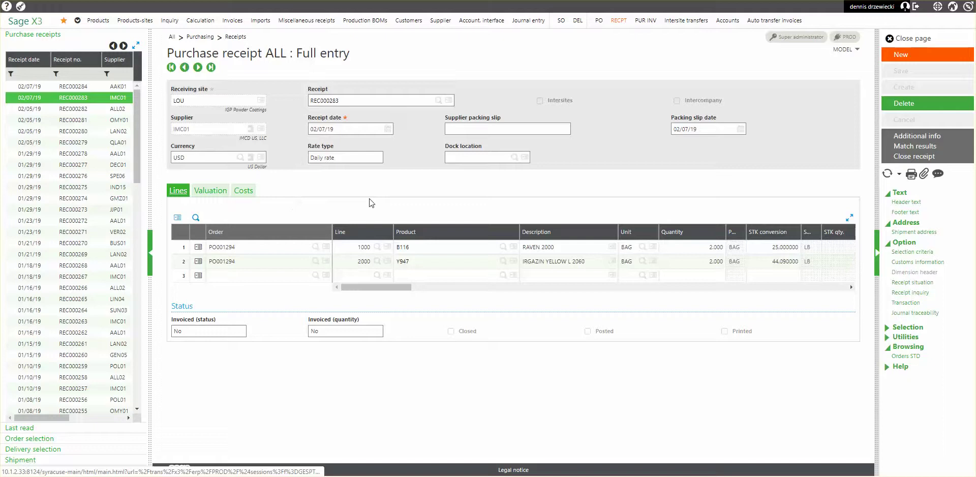